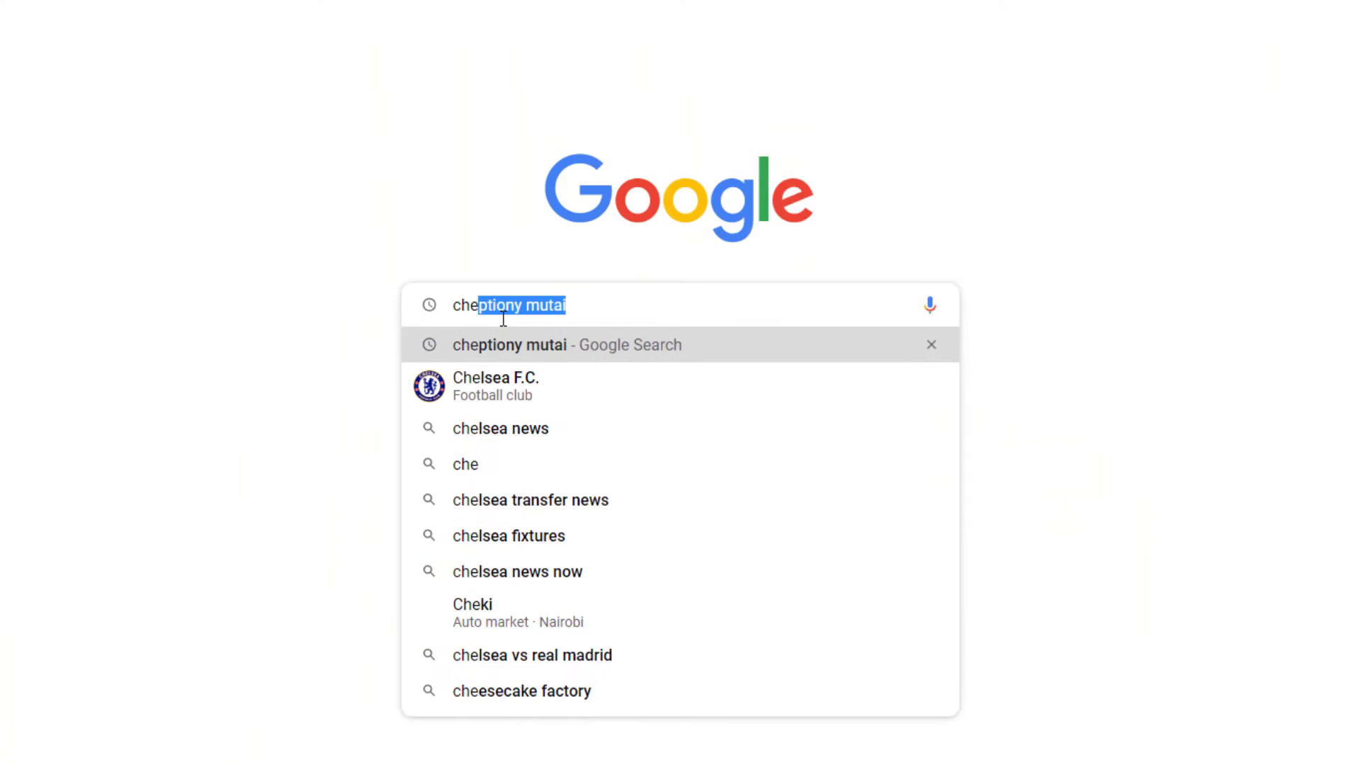
pyautogui.write('ptiony mutai')
# Submit the Google search for 'cheptiony mutai'
pyautogui.press('Return')
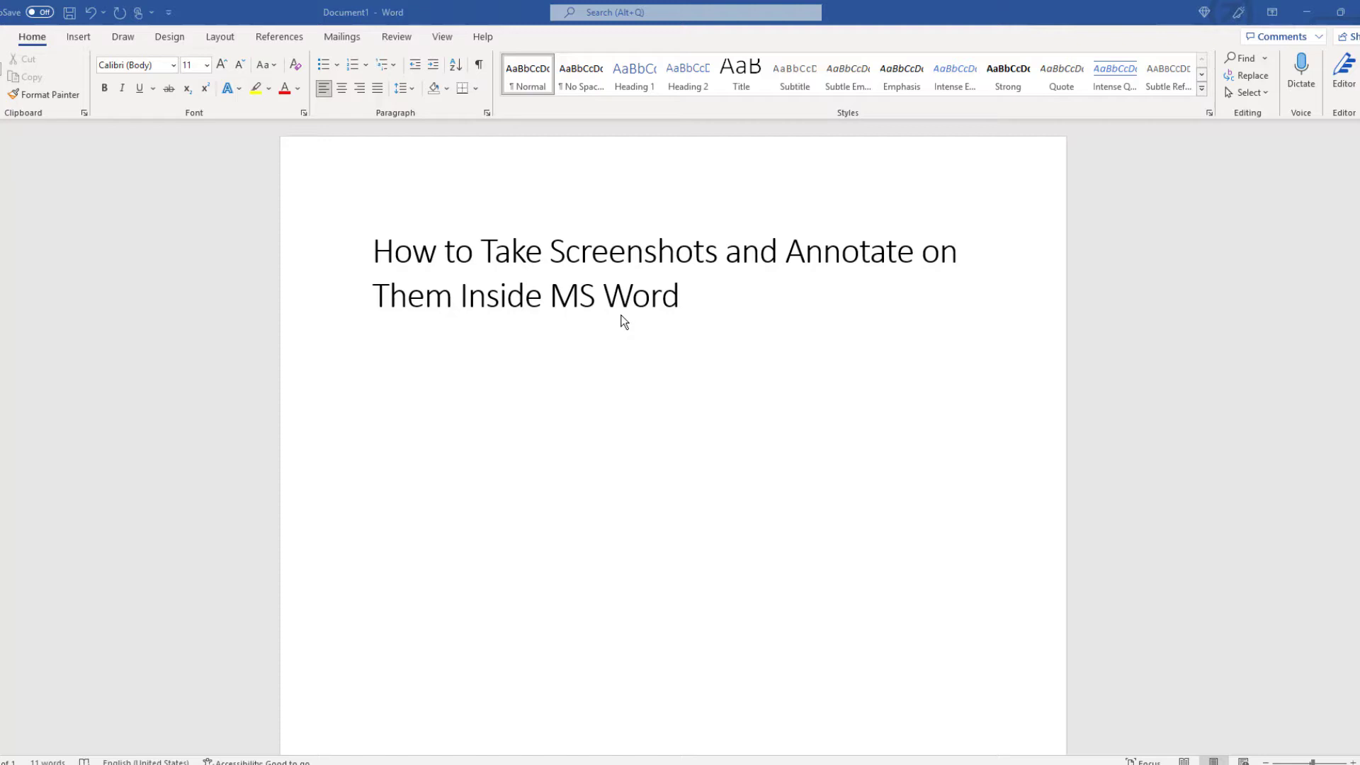
# Start a Screen Clipping from Word's Insert Screenshot menu
pyautogui.click(77, 37)
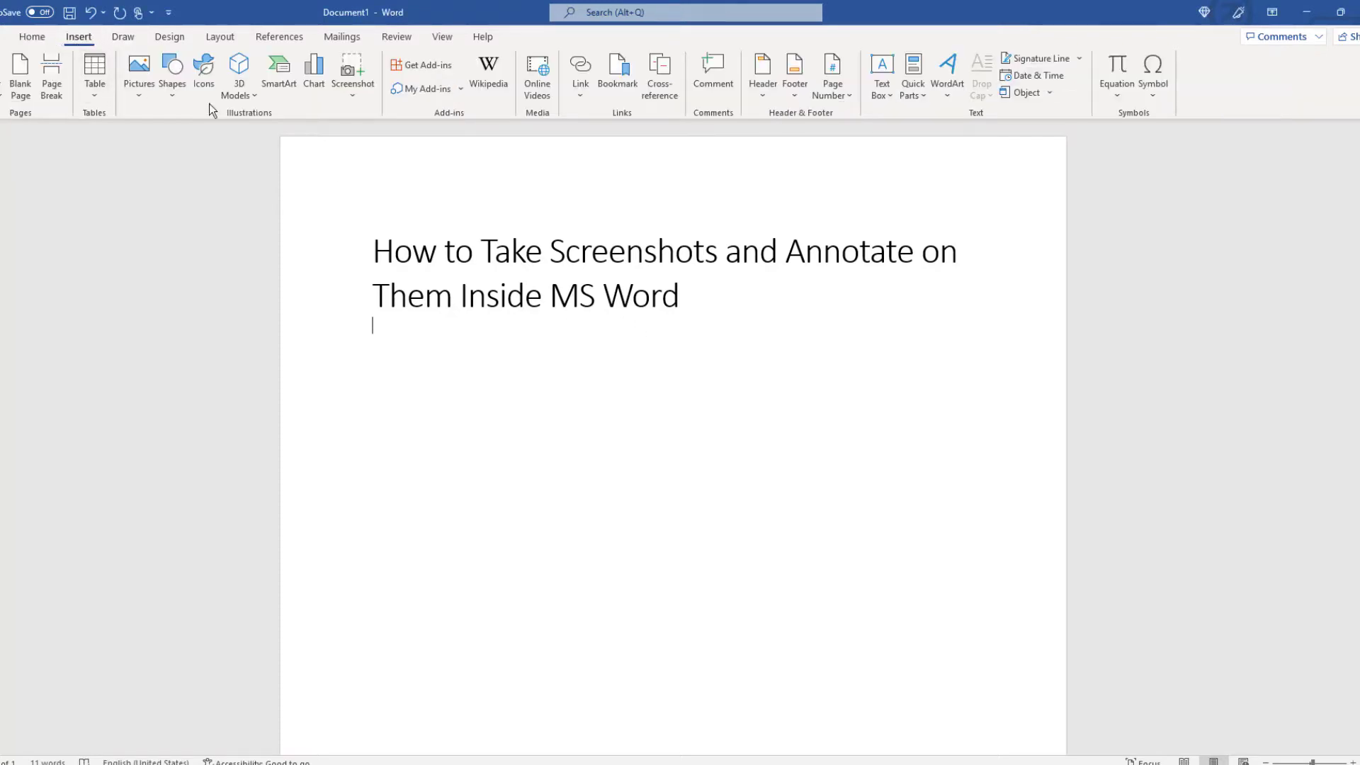
pyautogui.click(349, 98)
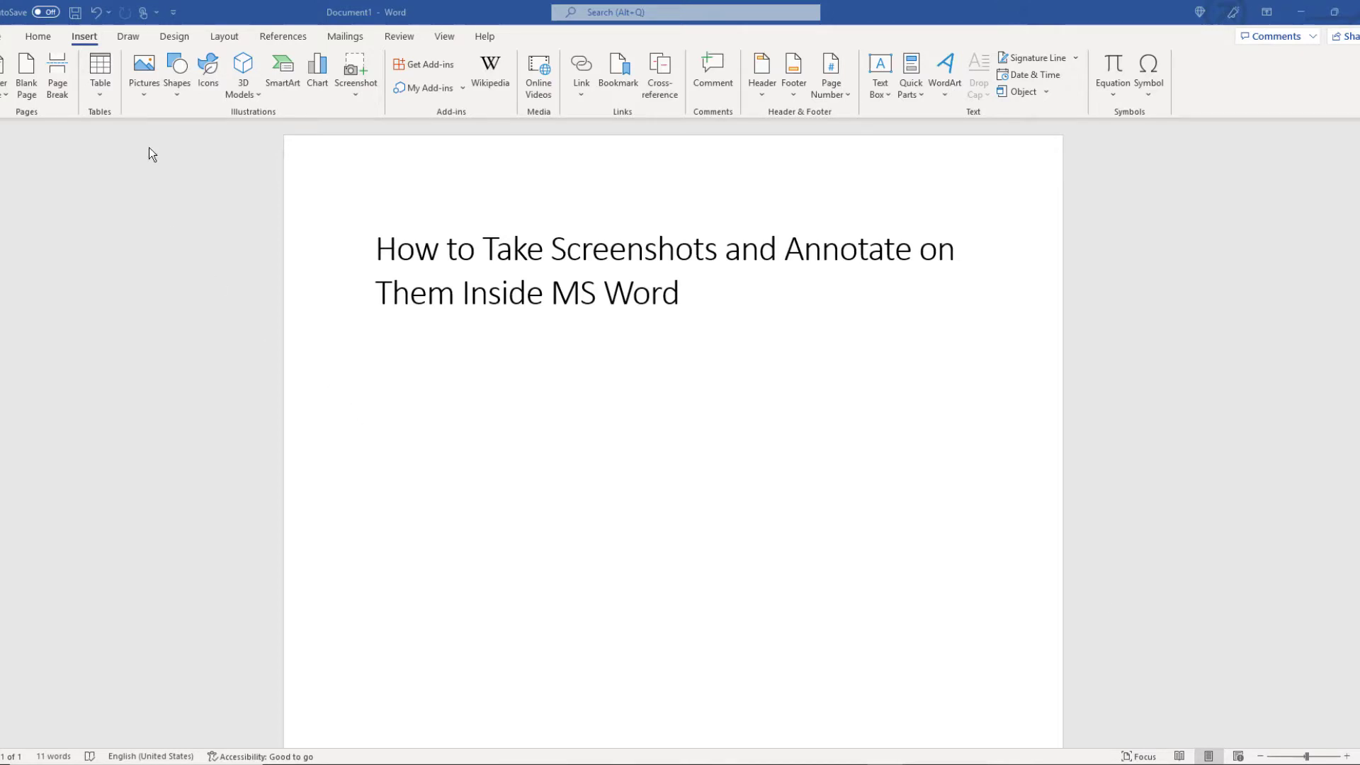
pyautogui.click(94, 40)
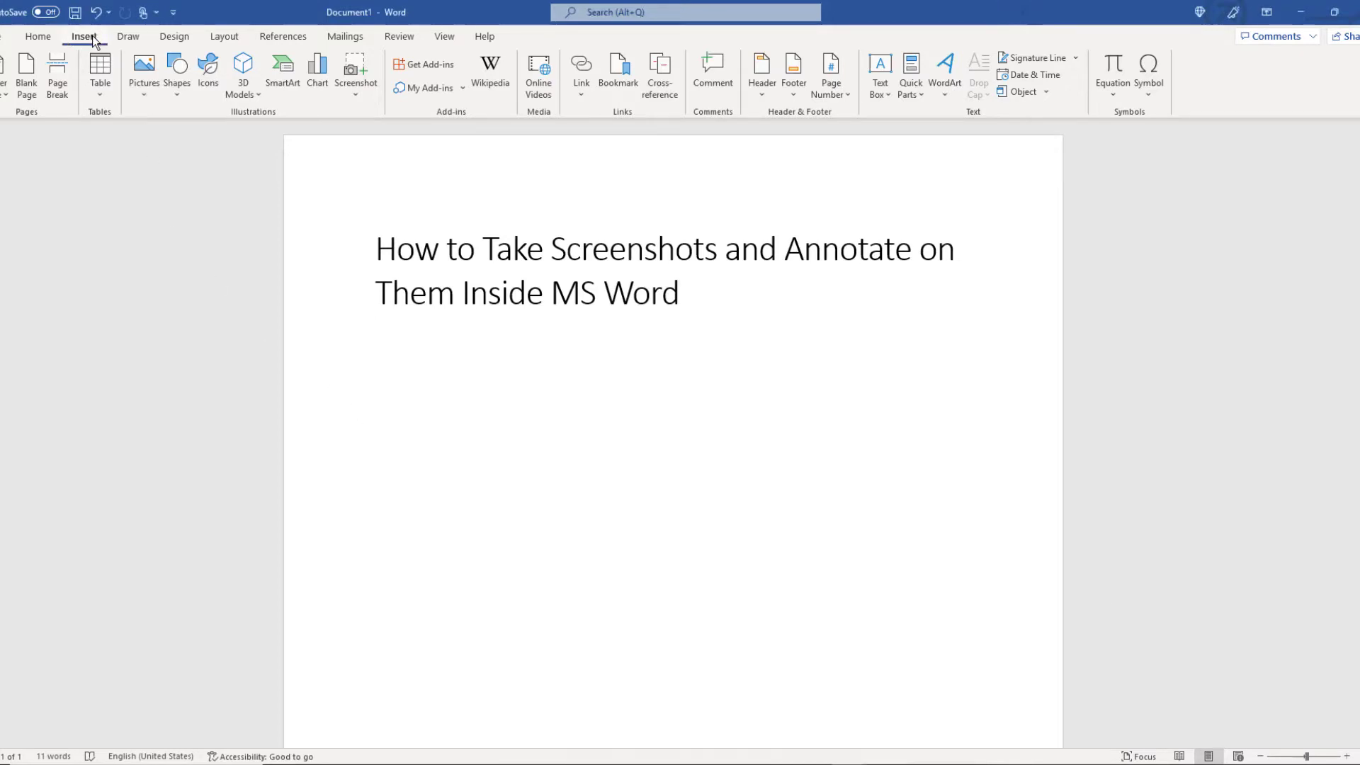
pyautogui.click(358, 83)
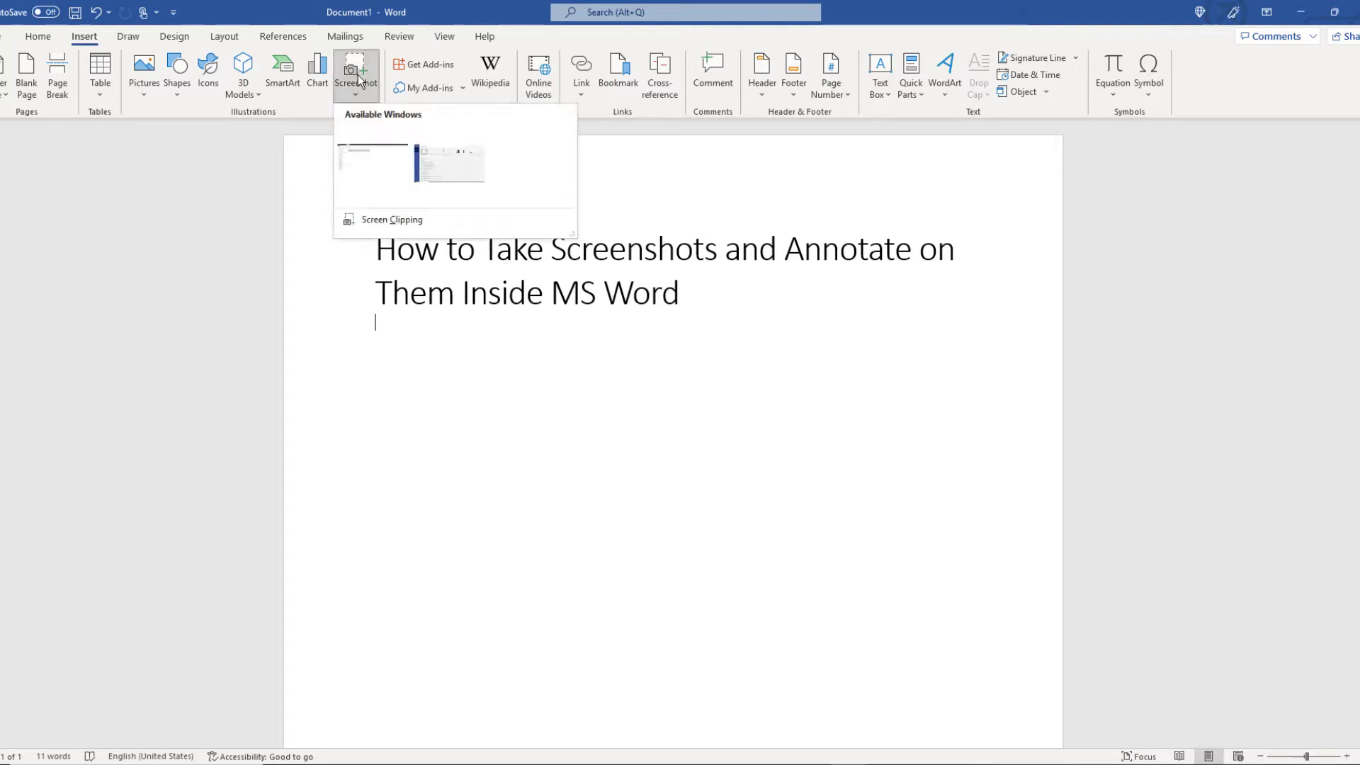
pyautogui.click(380, 219)
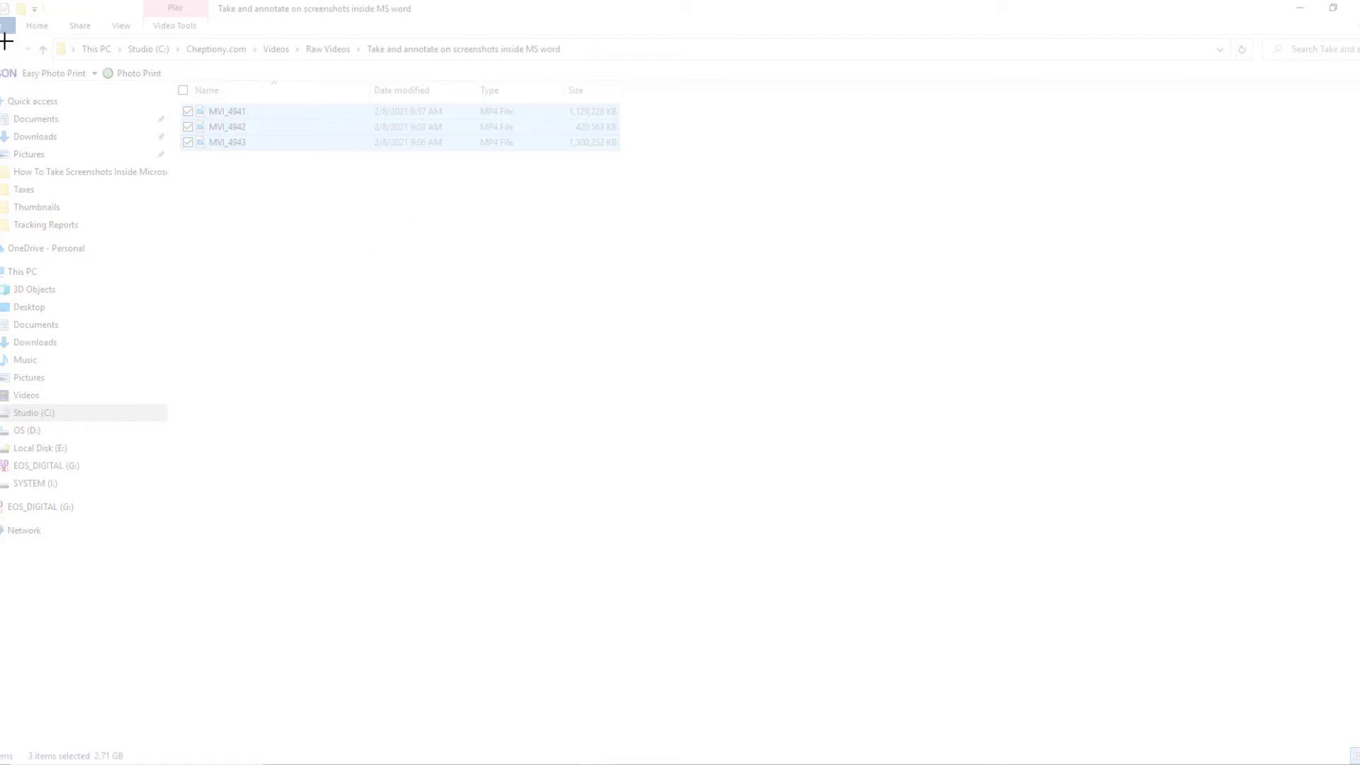
# Clip the Explorer area with the folder path and three selected MP4s into Word
pyautogui.moveTo(66, 18); pyautogui.dragTo(662, 186)
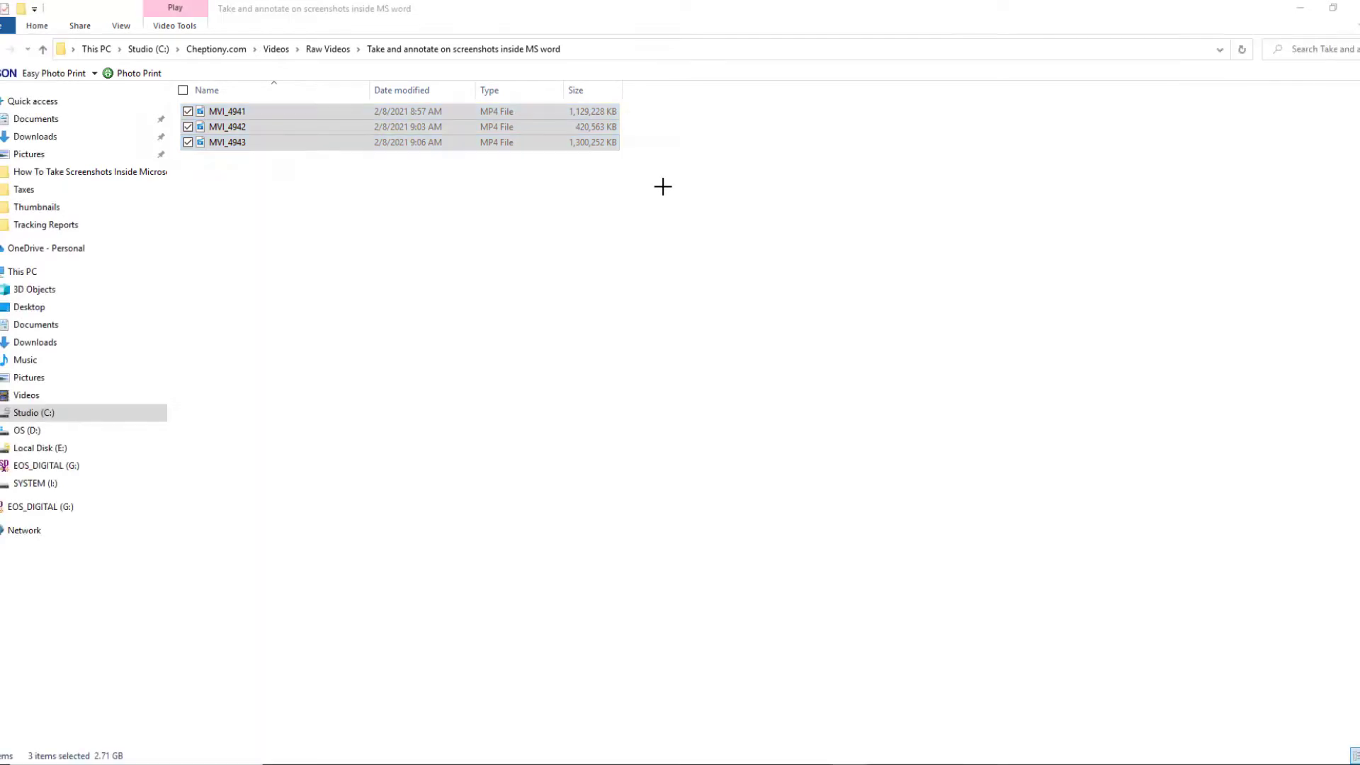
pyautogui.hotkey('alt', 'Tab')
pyautogui.hotkey('ctrl', 'v')
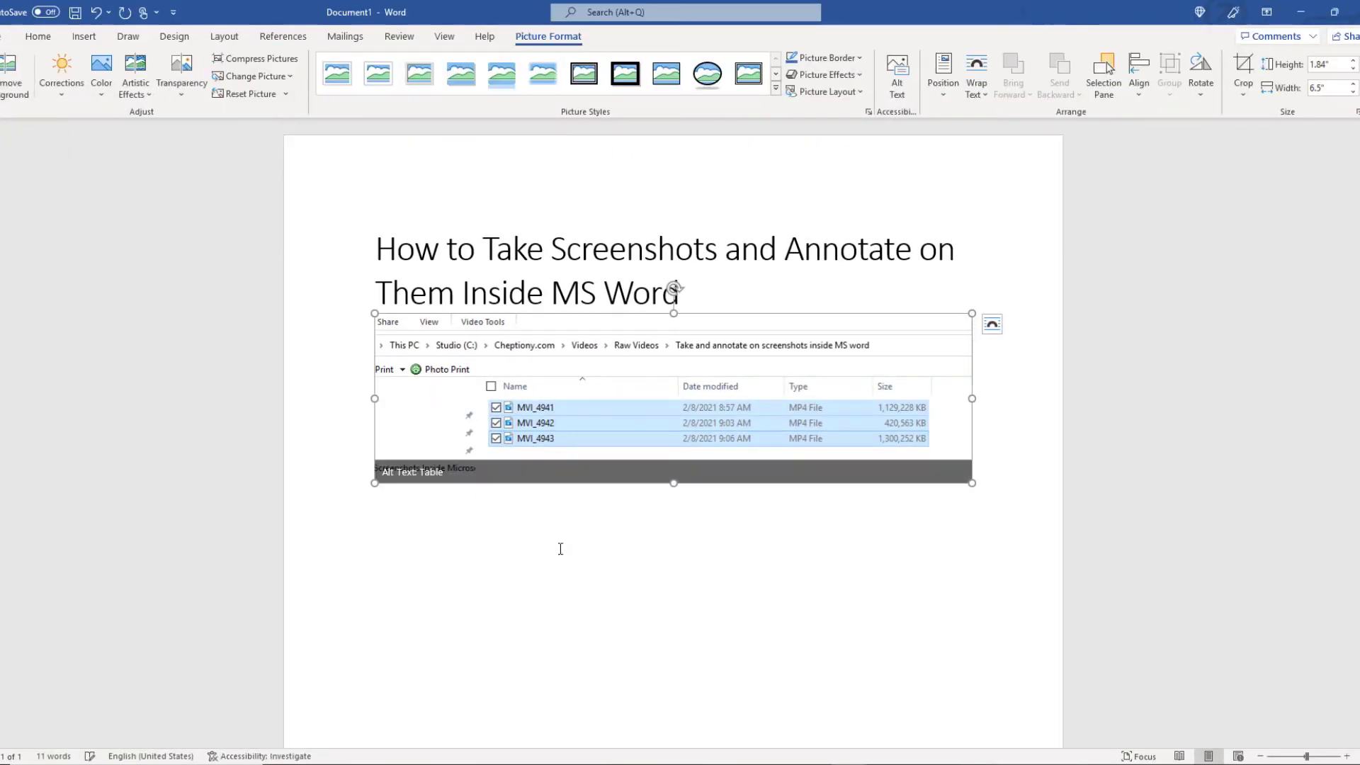
pyautogui.click(583, 545)
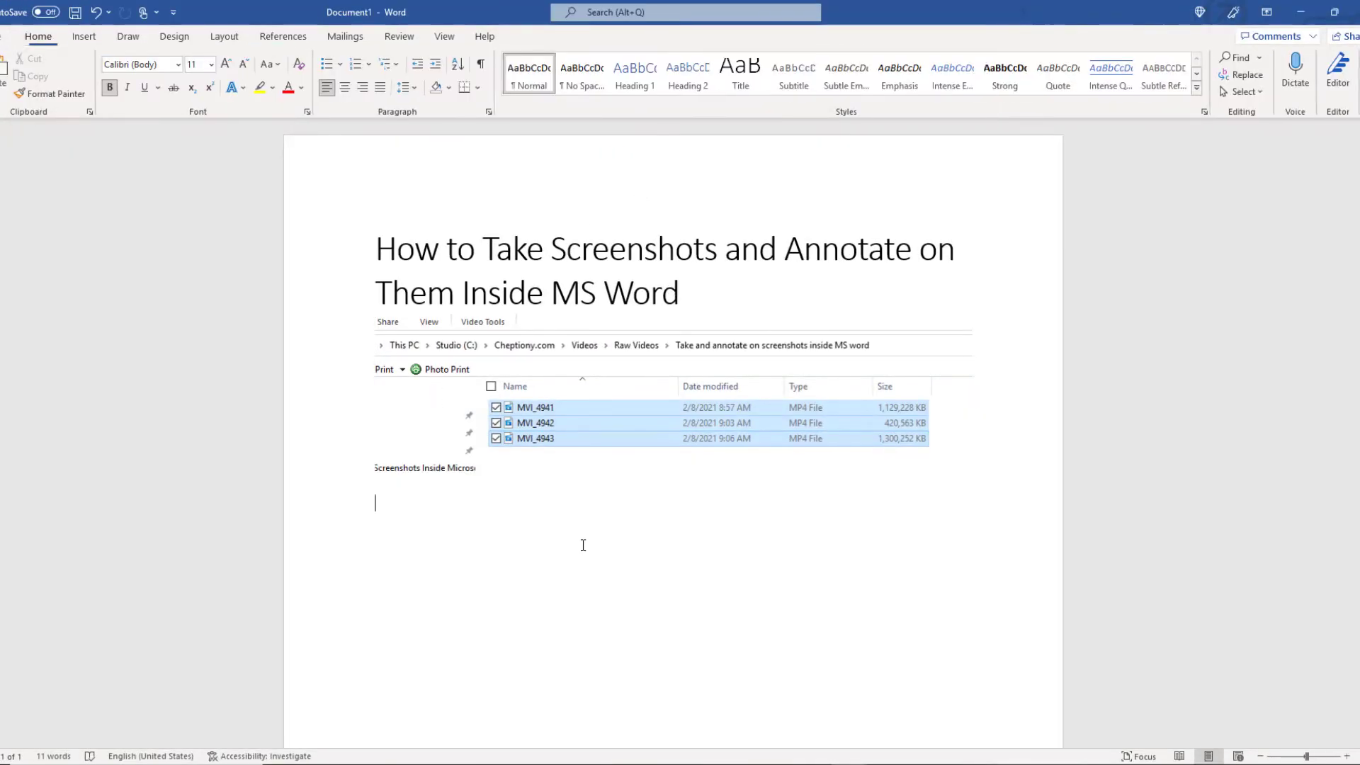
pyautogui.click(607, 412)
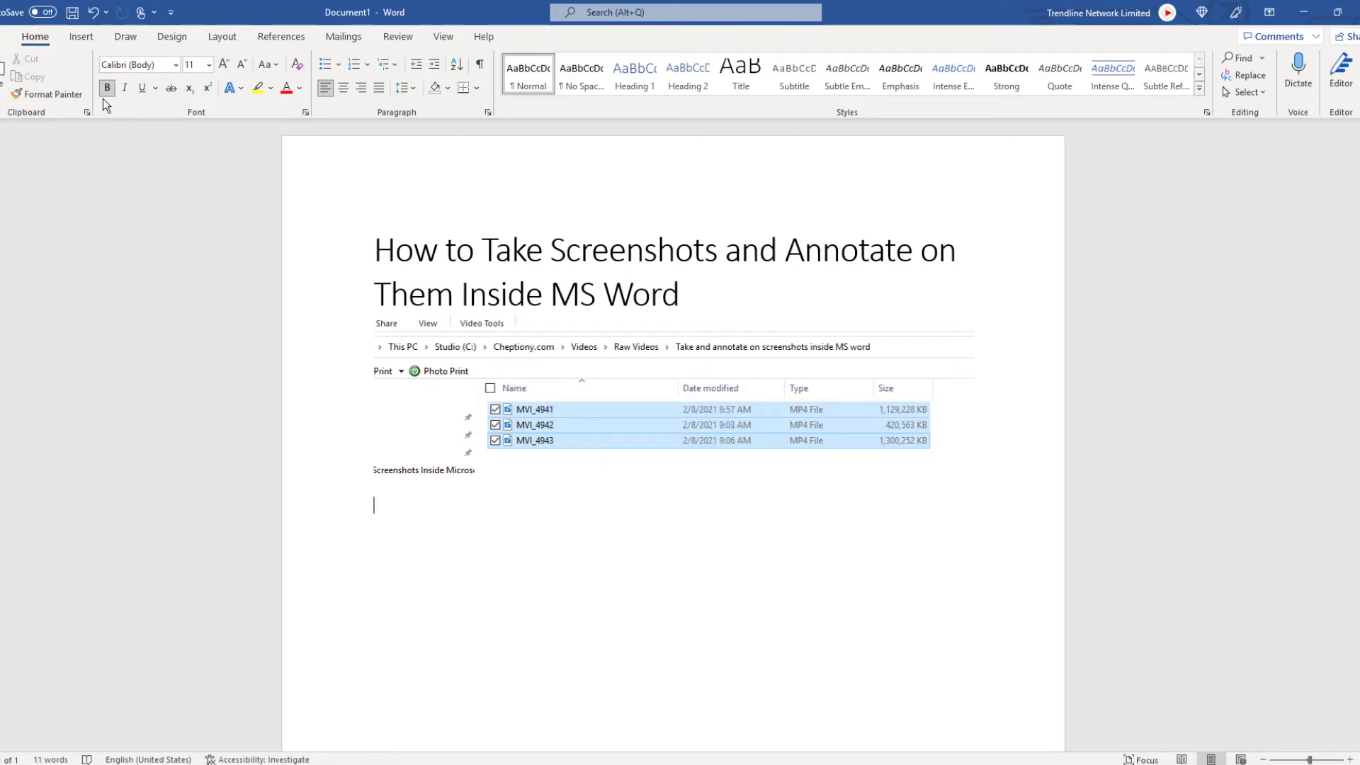
# Draw a rectangle around View with no fill and a red outline
pyautogui.click(89, 43)
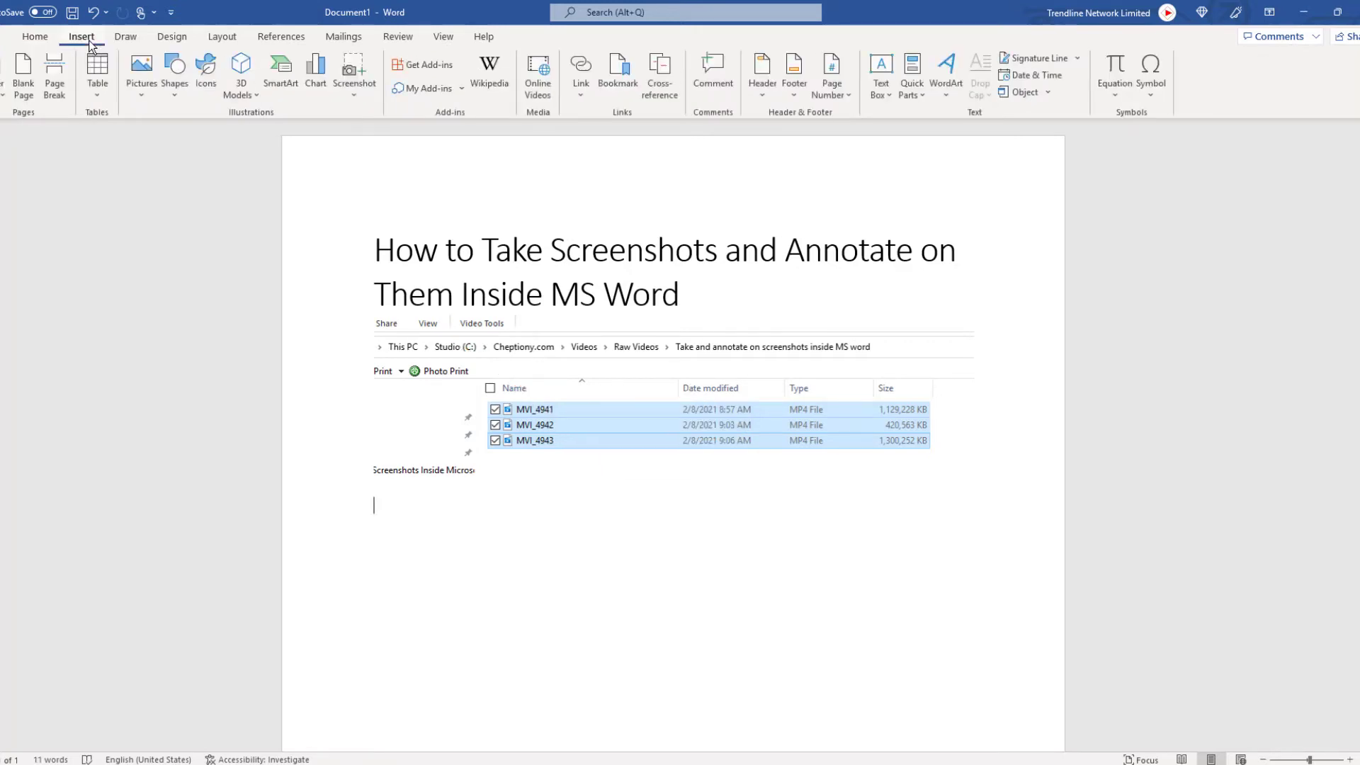
pyautogui.click(175, 101)
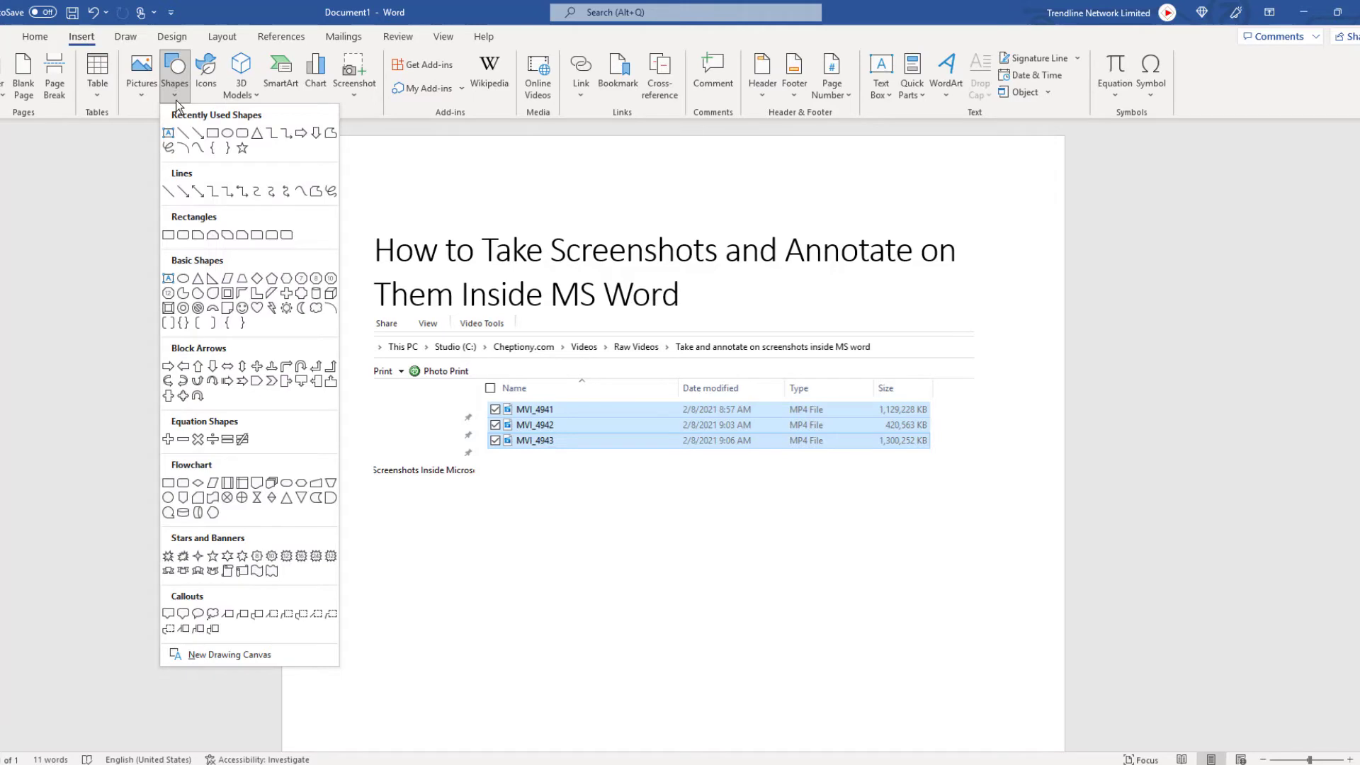
pyautogui.click(200, 132)
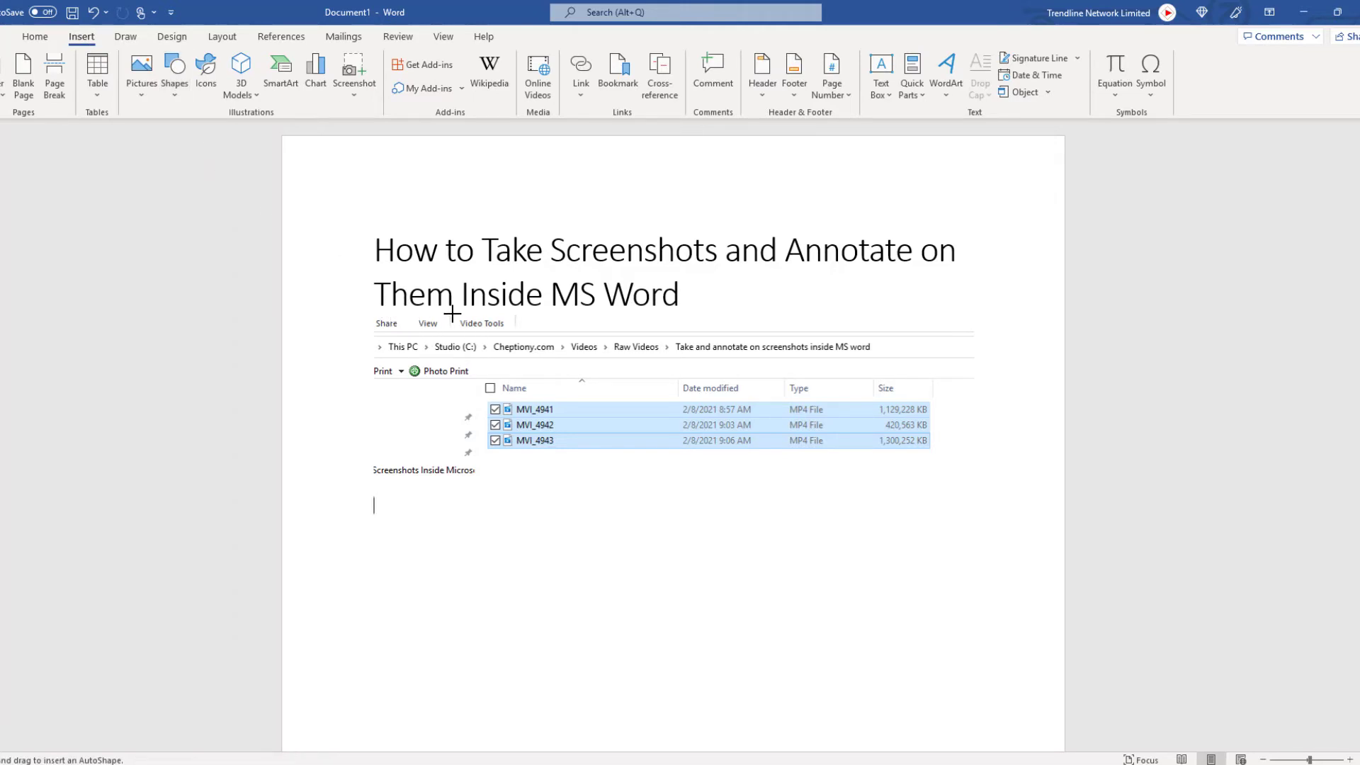
pyautogui.moveTo(421, 317); pyautogui.dragTo(452, 336)
pyautogui.click(534, 57)
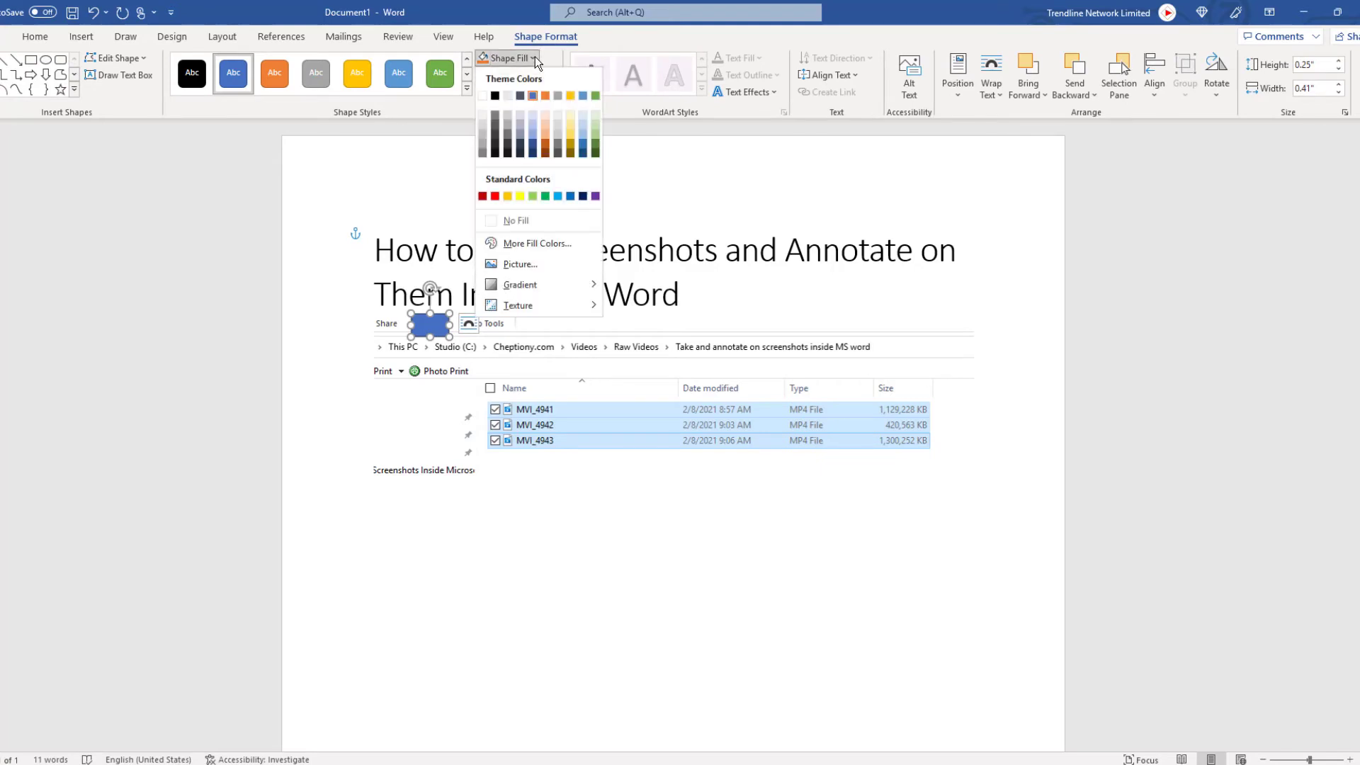
pyautogui.click(522, 223)
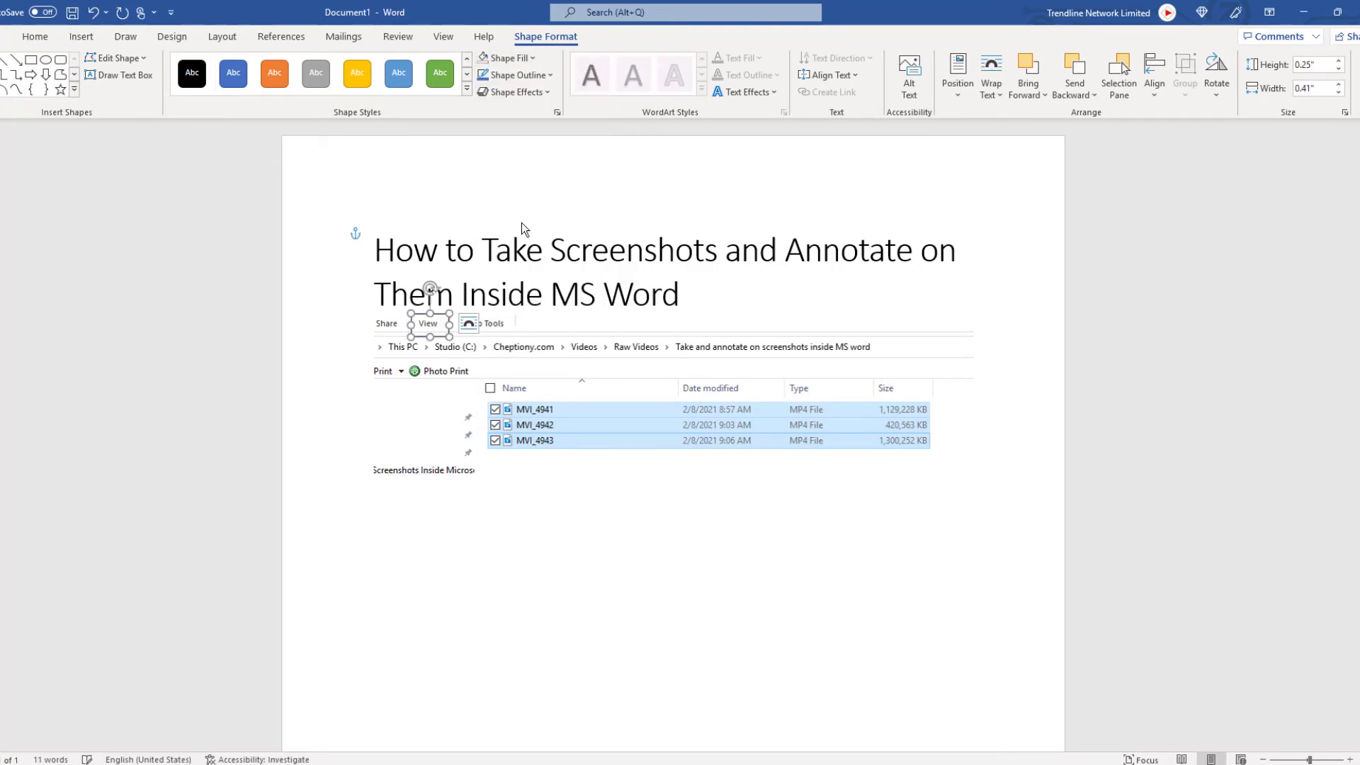
pyautogui.click(540, 80)
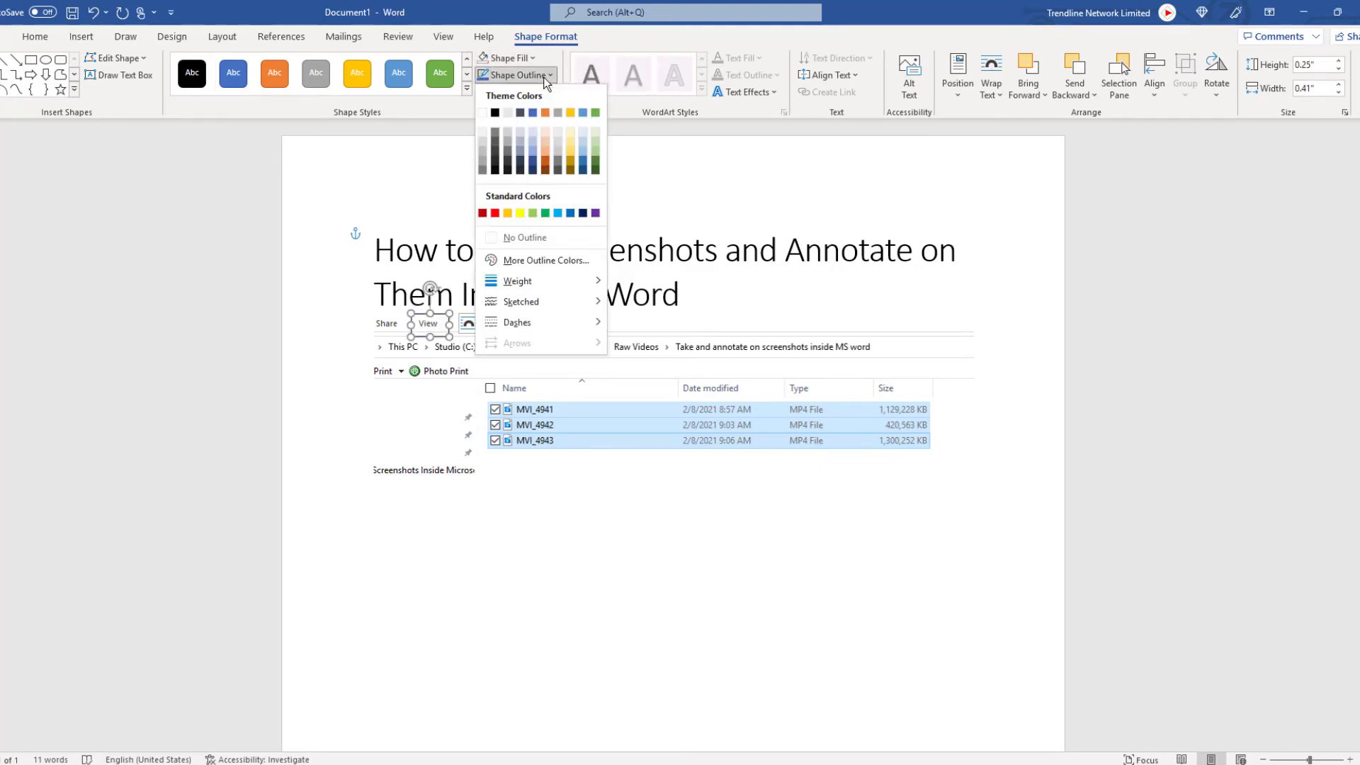
pyautogui.click(496, 215)
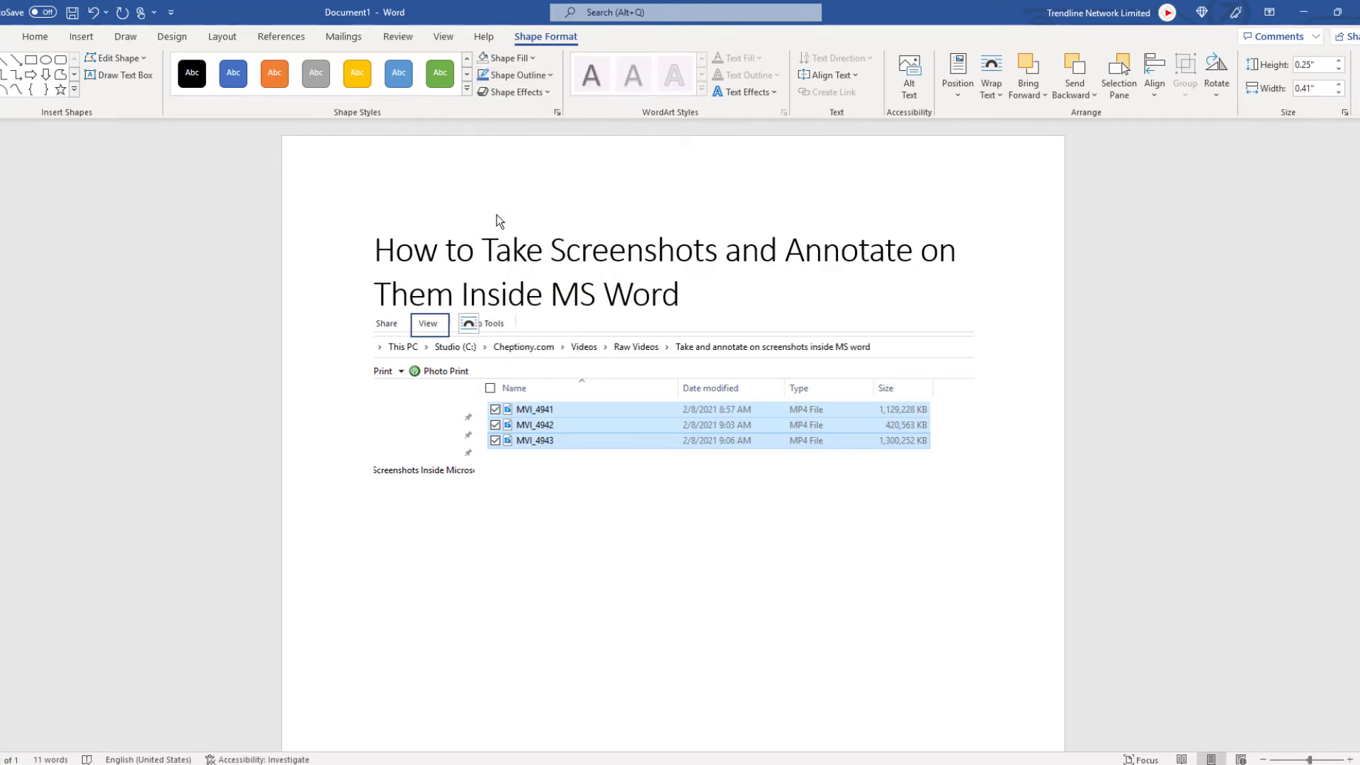
# Draw a red 1½ pt arrow from the selected files up to View
pyautogui.click(450, 385)
pyautogui.click(81, 37)
pyautogui.click(174, 75)
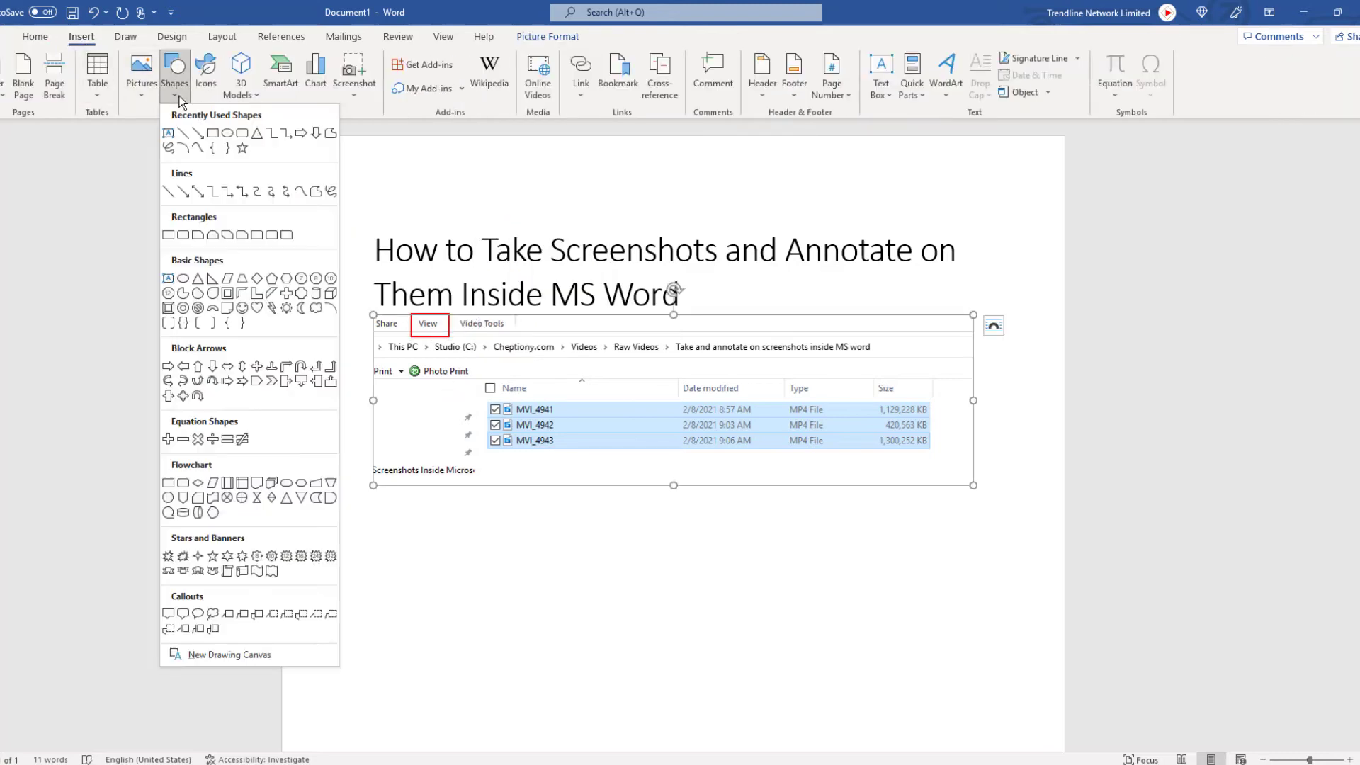
pyautogui.click(193, 133)
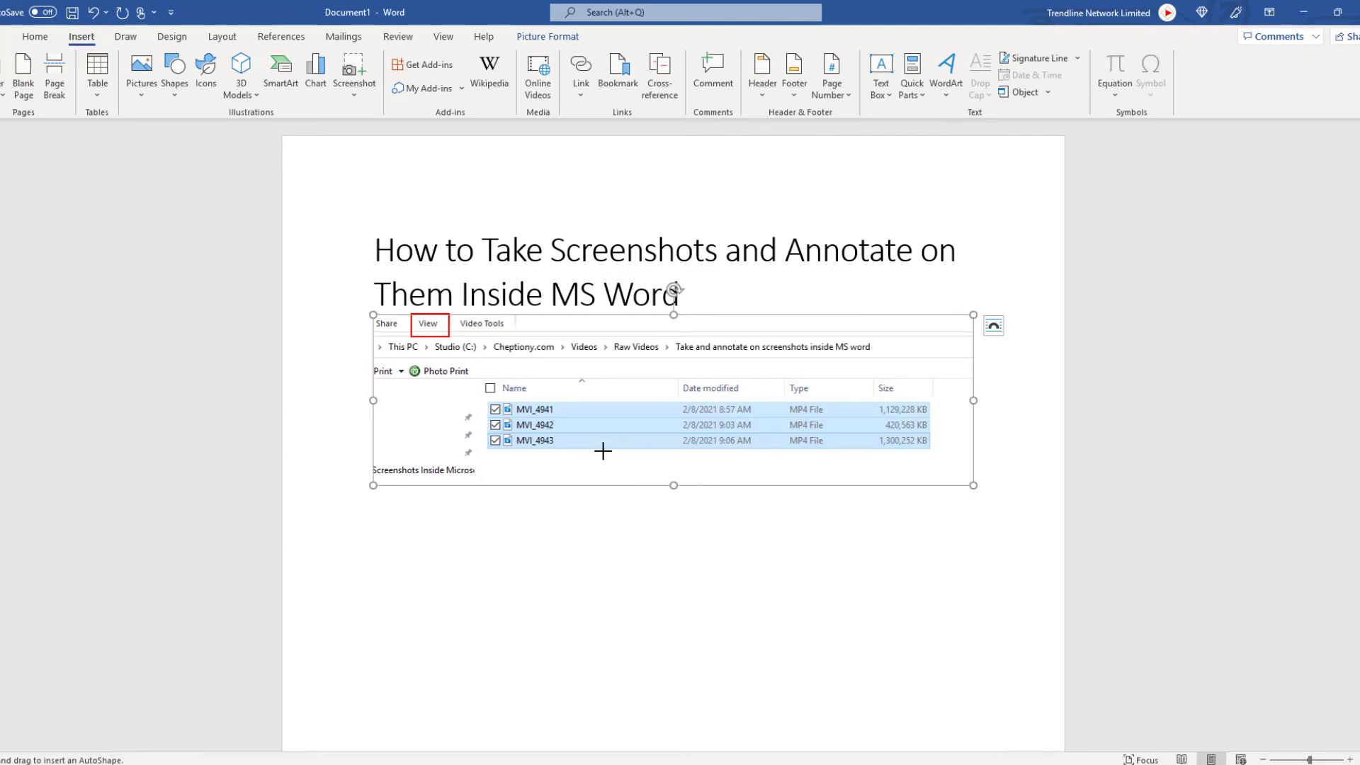
pyautogui.moveTo(603, 451); pyautogui.dragTo(451, 338)
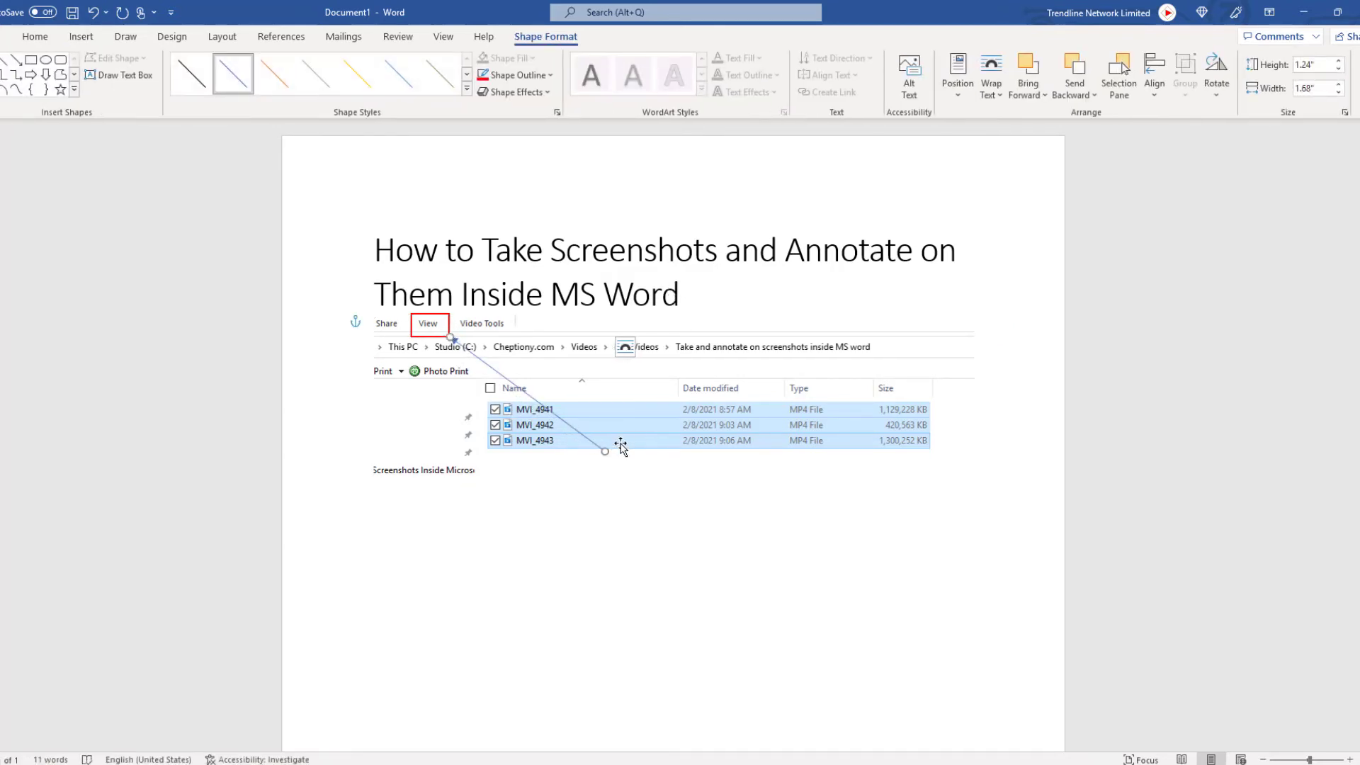
pyautogui.click(484, 75)
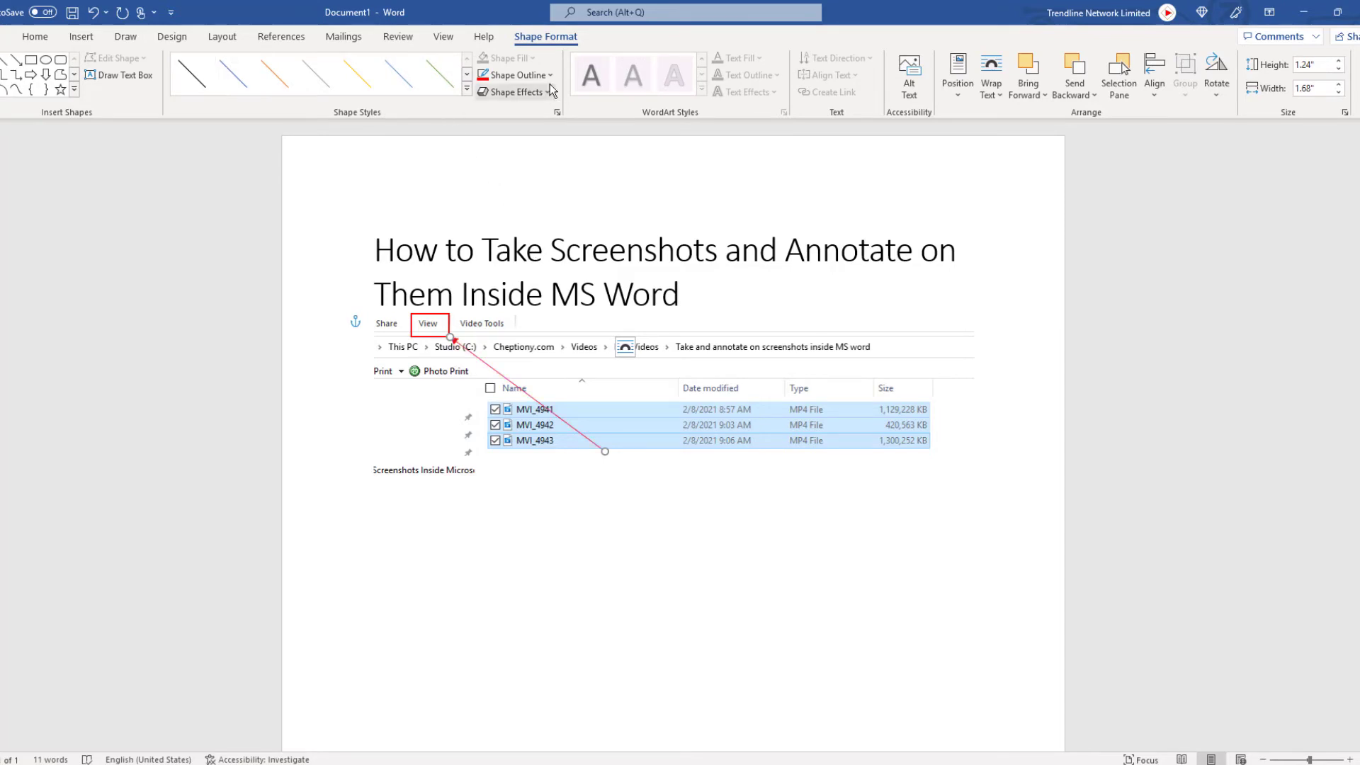
pyautogui.click(550, 76)
pyautogui.moveTo(531, 281)
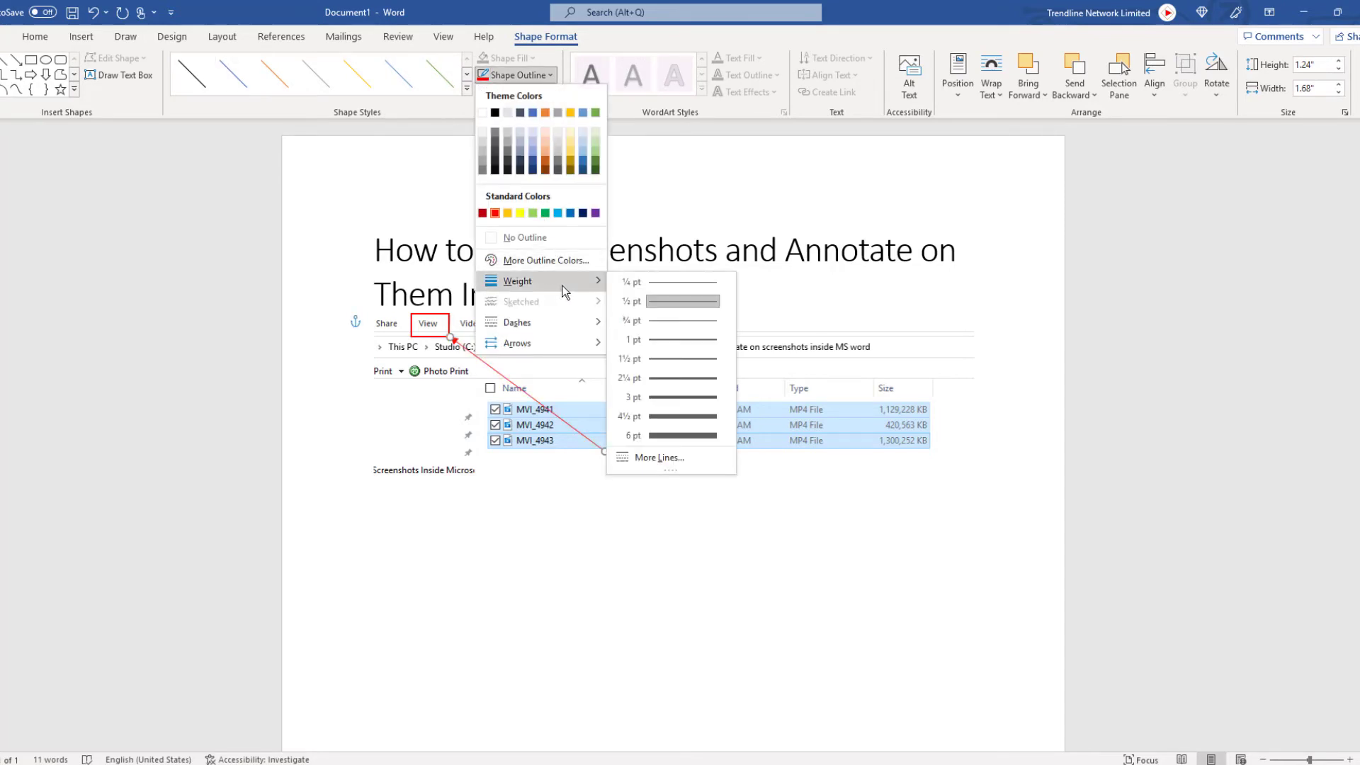
pyautogui.click(684, 359)
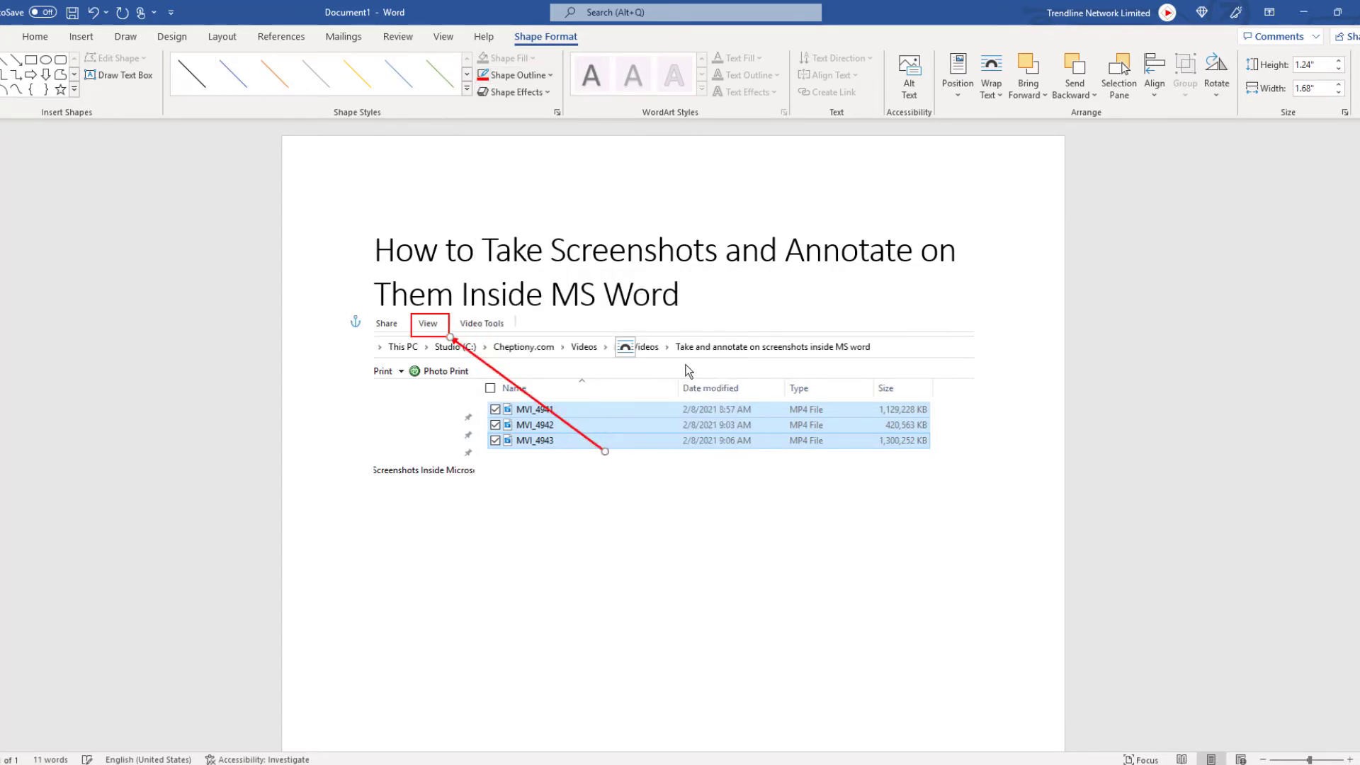
pyautogui.click(81, 36)
# Add an orange text box at the arrow's tail reading 'Select the file and click view to see the file properties'
pyautogui.click(180, 95)
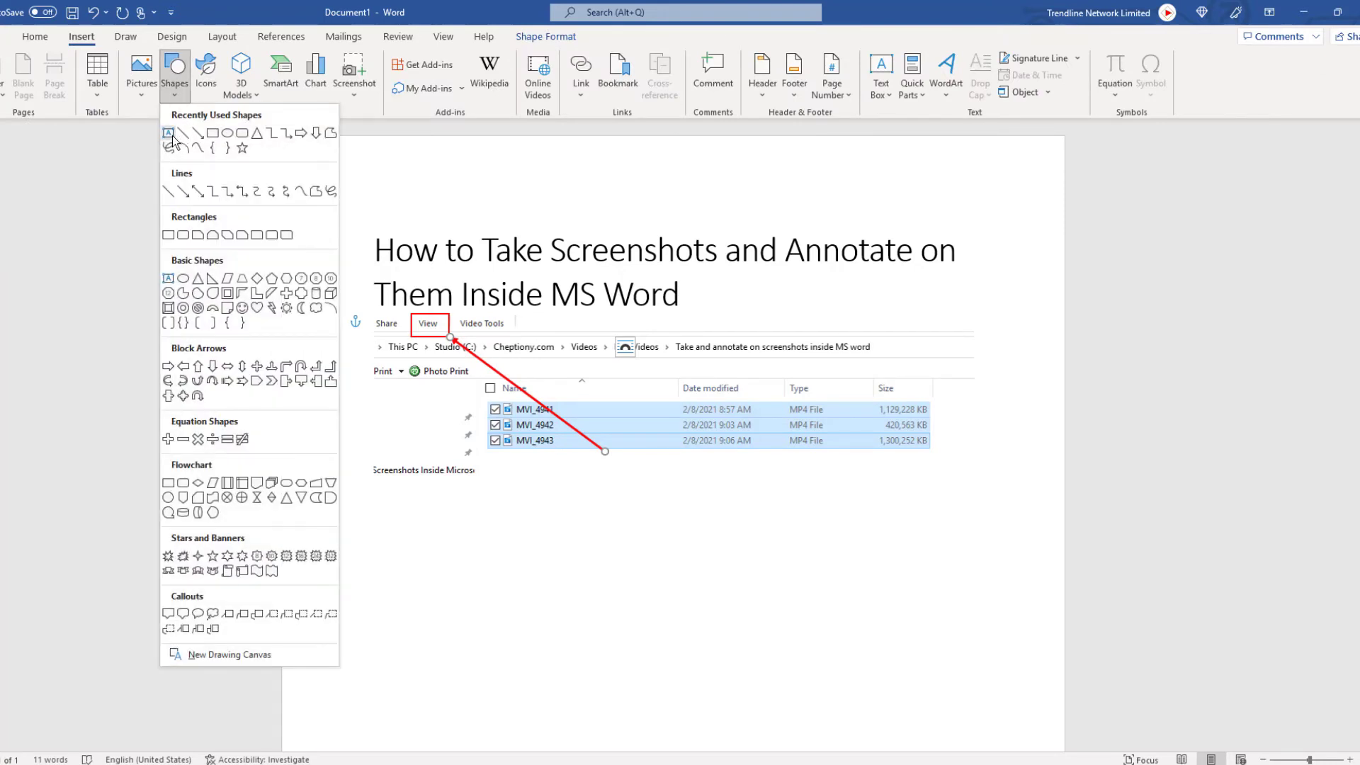
pyautogui.click(182, 133)
pyautogui.moveTo(604, 403)
pyautogui.mouseDown()
pyautogui.moveTo(659, 475)
pyautogui.moveTo(740, 471)
pyautogui.mouseUp()
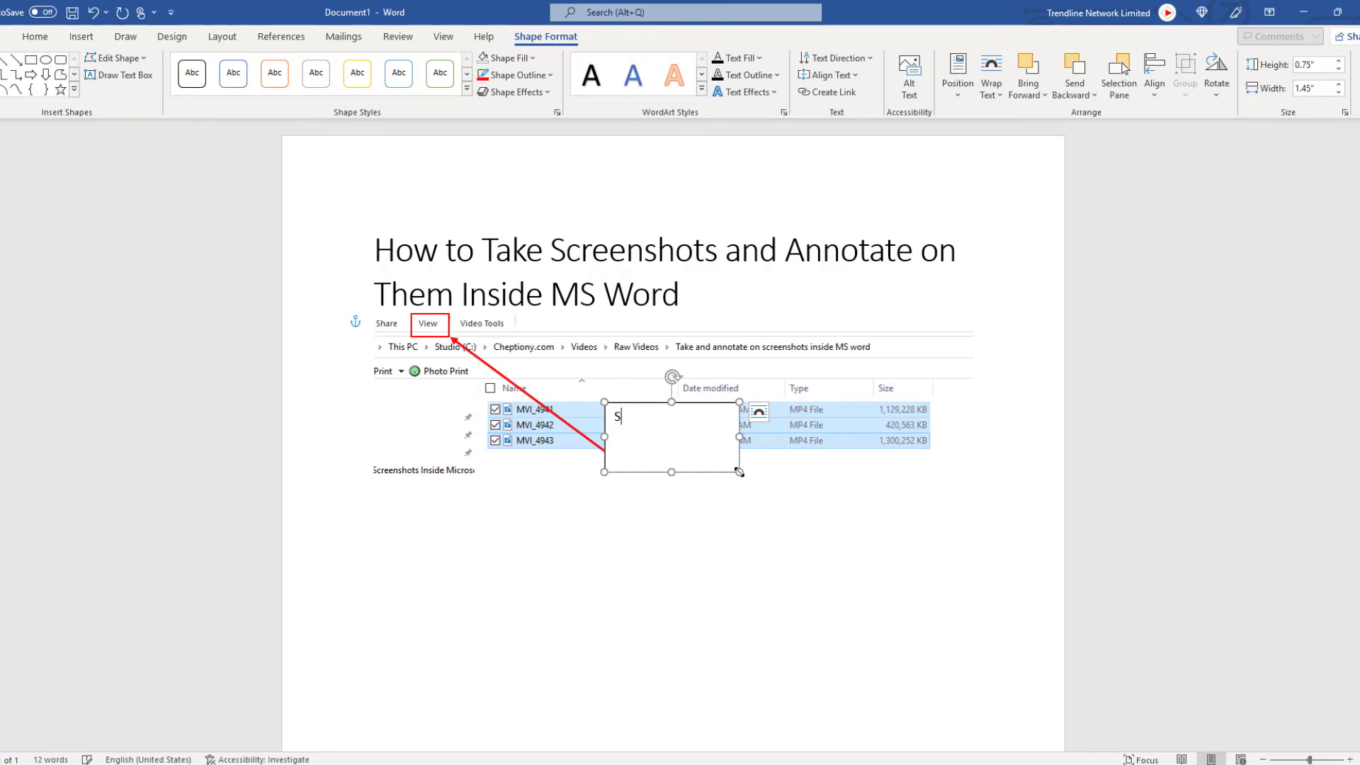
pyautogui.write('elect the file and click view to see the')
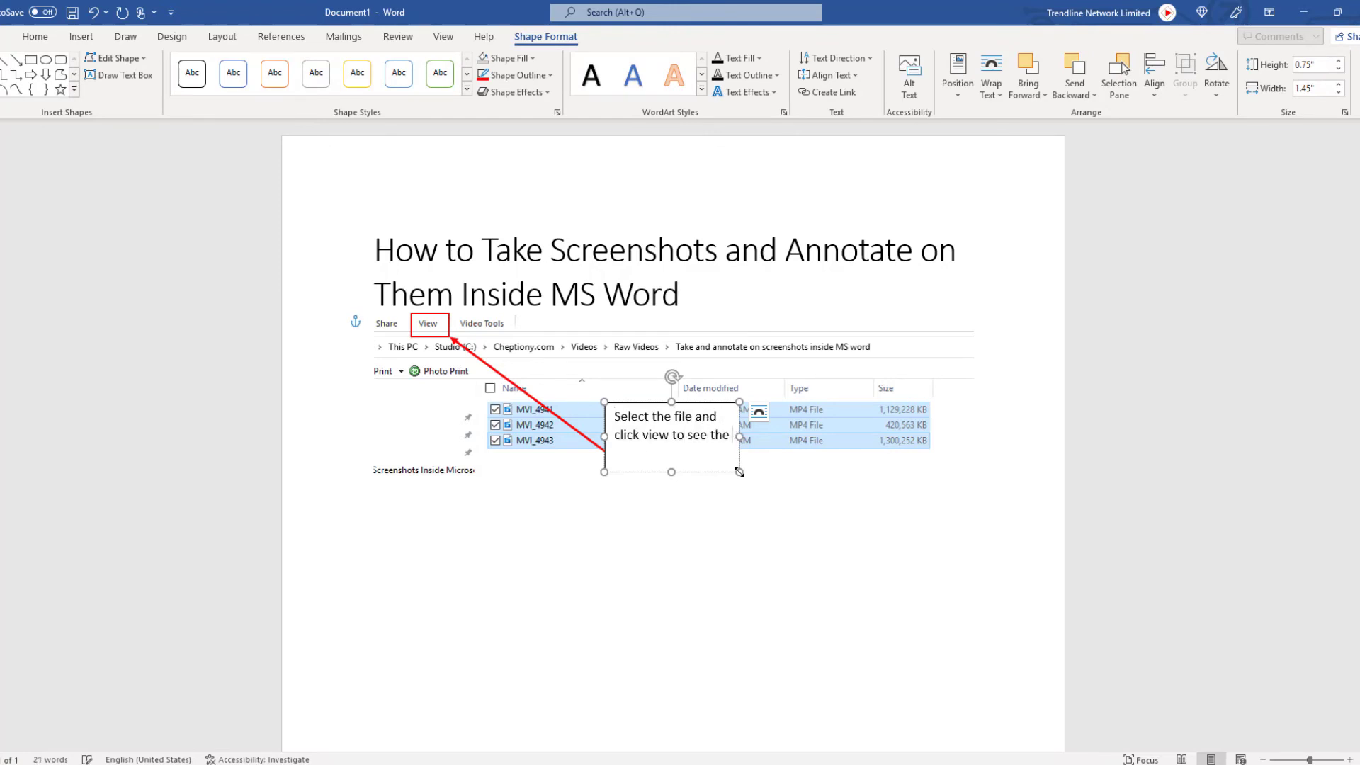
pyautogui.write(' file properties')
pyautogui.click(529, 59)
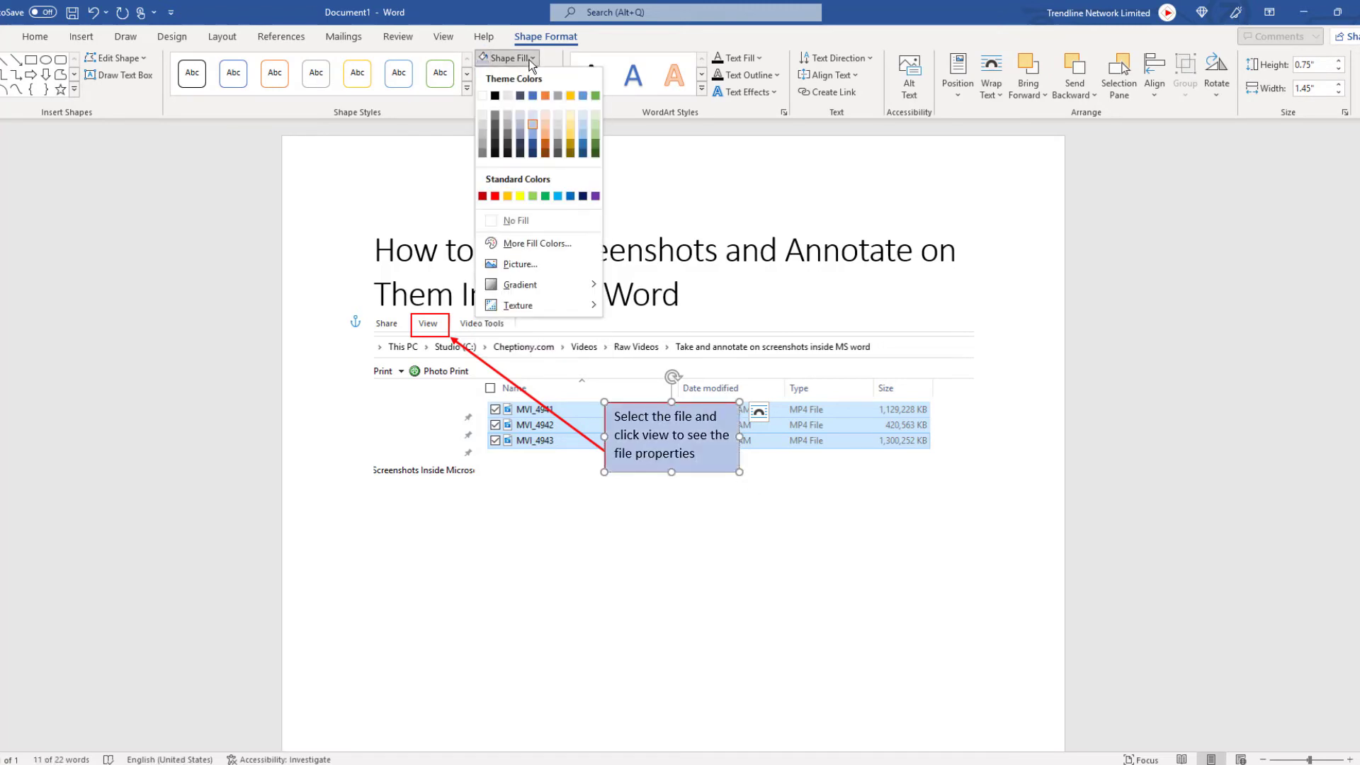
pyautogui.click(509, 198)
pyautogui.click(873, 571)
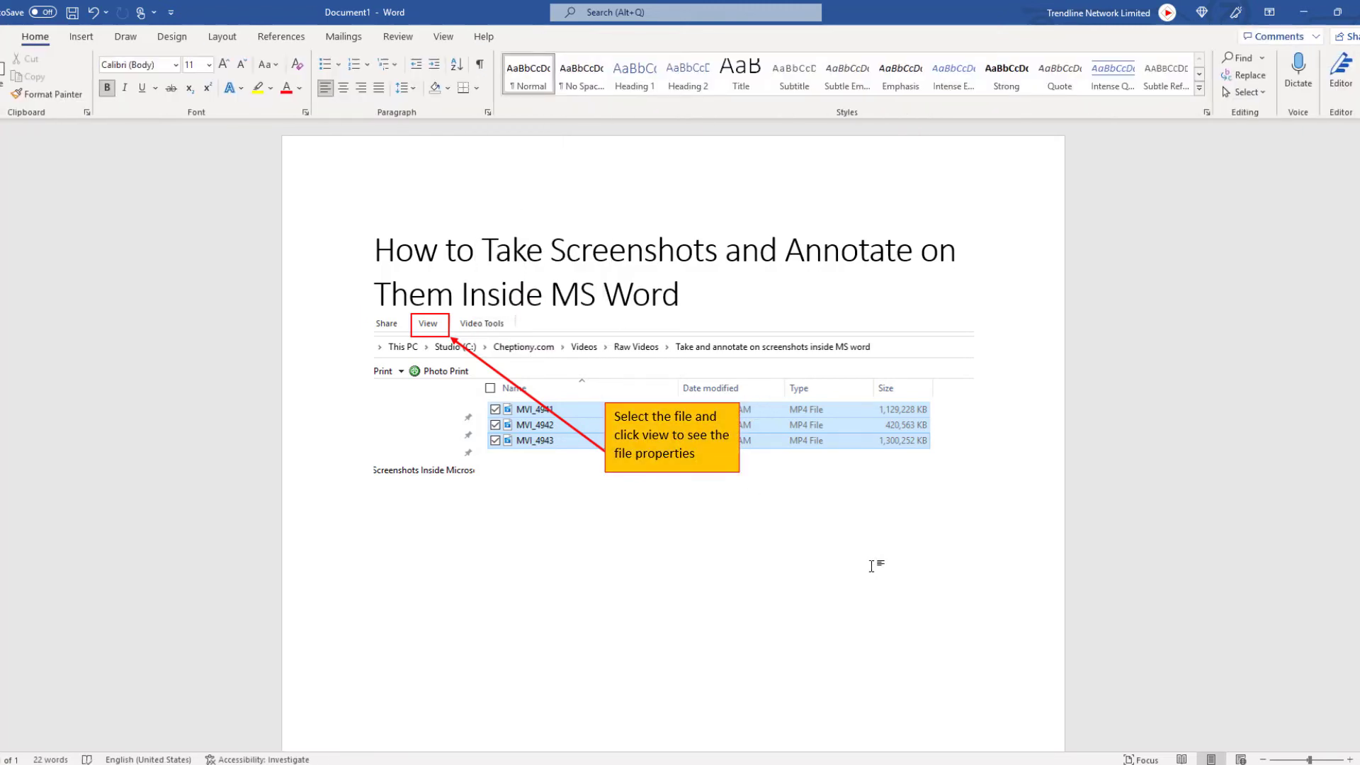